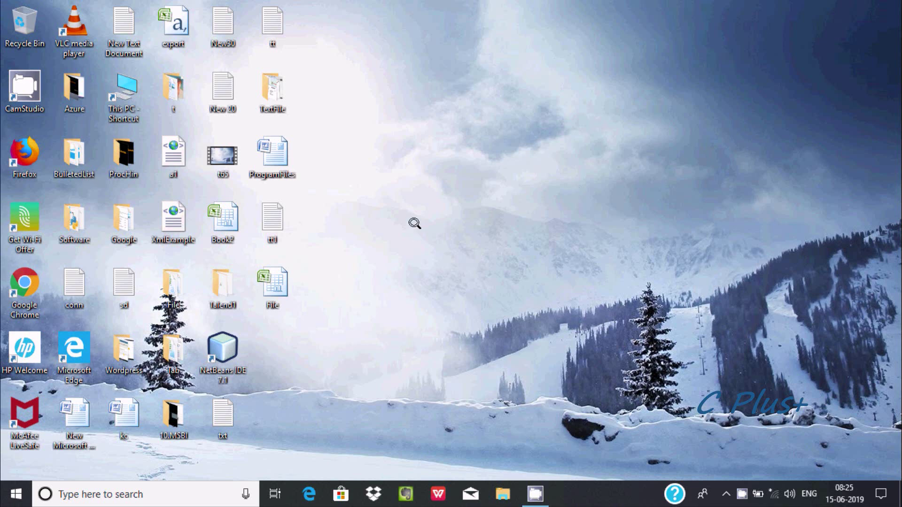
# Browse into Software\sql19\SQLServerVNext-x64-ENU to reach the SQL Server 2019 setup files.
pyautogui.doubleClick(62, 216)
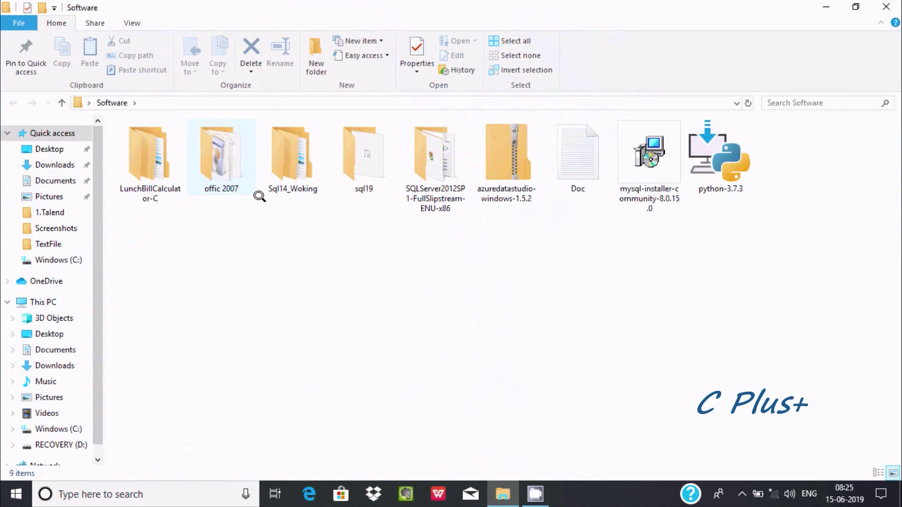
pyautogui.doubleClick(358, 163)
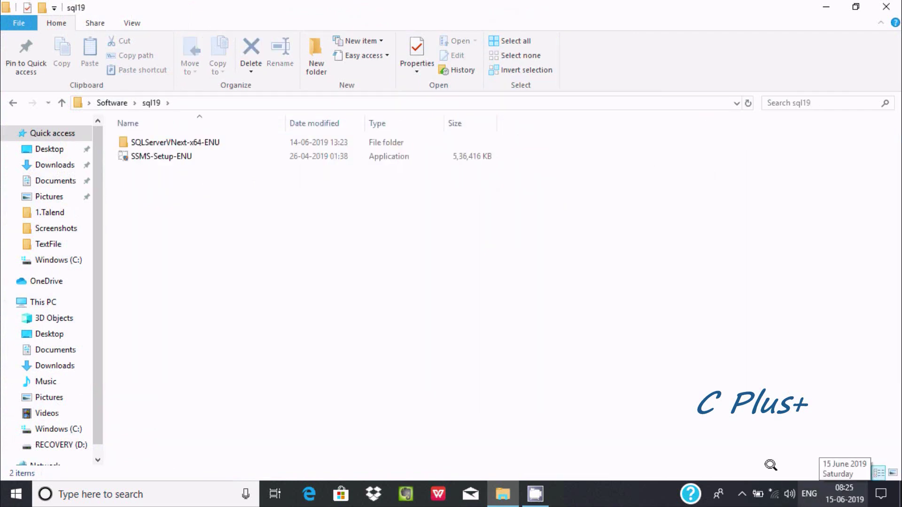
pyautogui.doubleClick(166, 142)
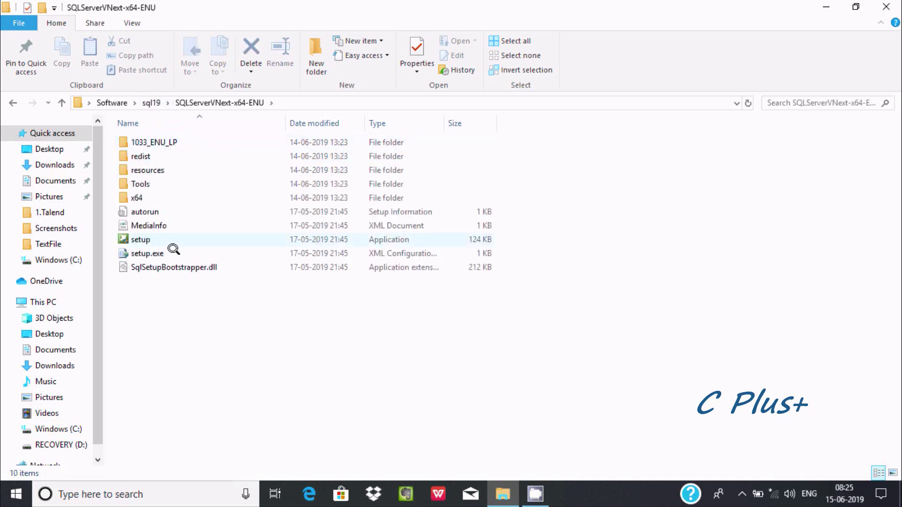
pyautogui.moveTo(141, 240)
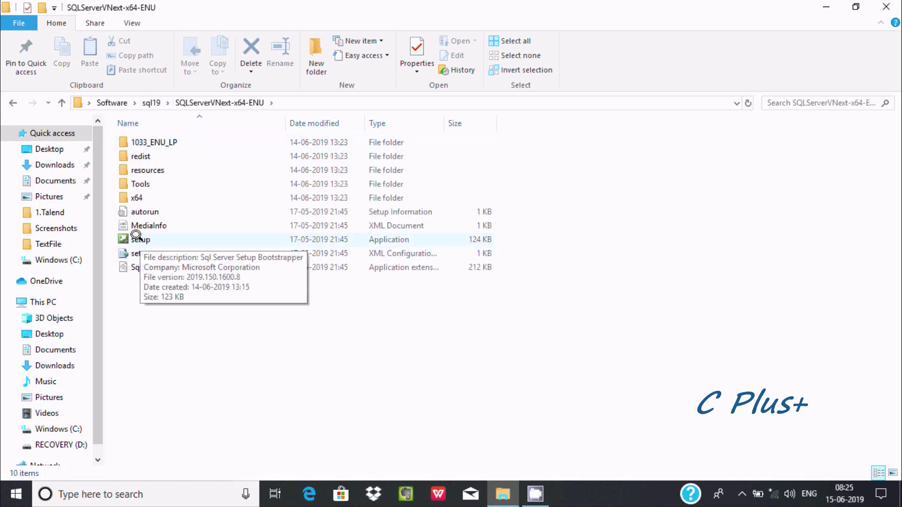
# Run setup and start the stand-alone installation or add-features wizard from the Installation page.
pyautogui.doubleClick(137, 235)
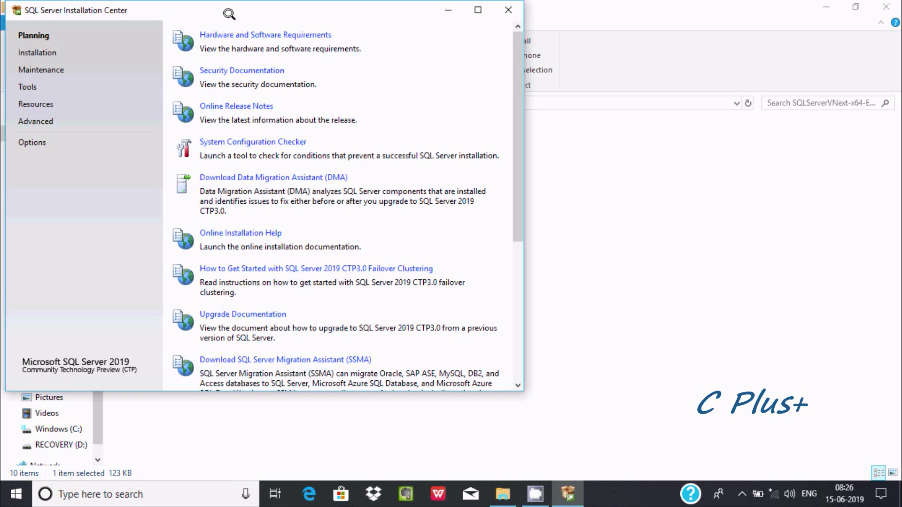
pyautogui.click(38, 52)
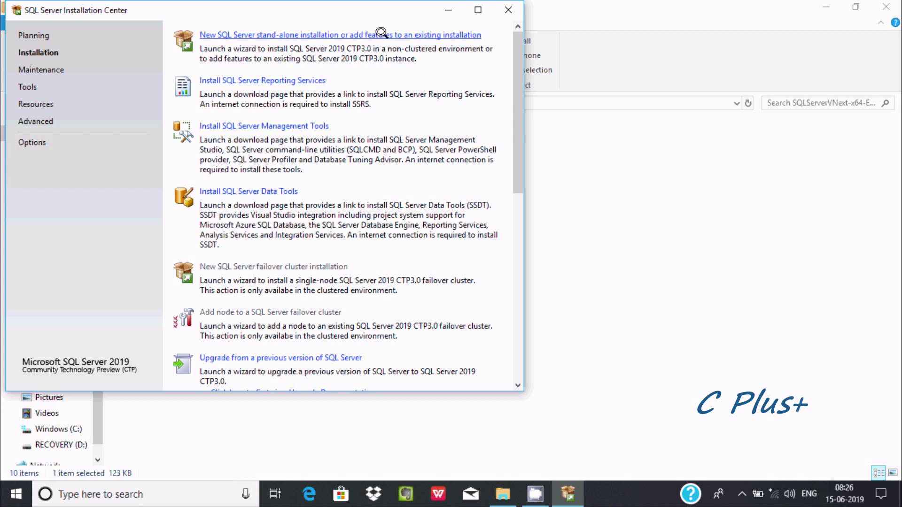
pyautogui.click(258, 34)
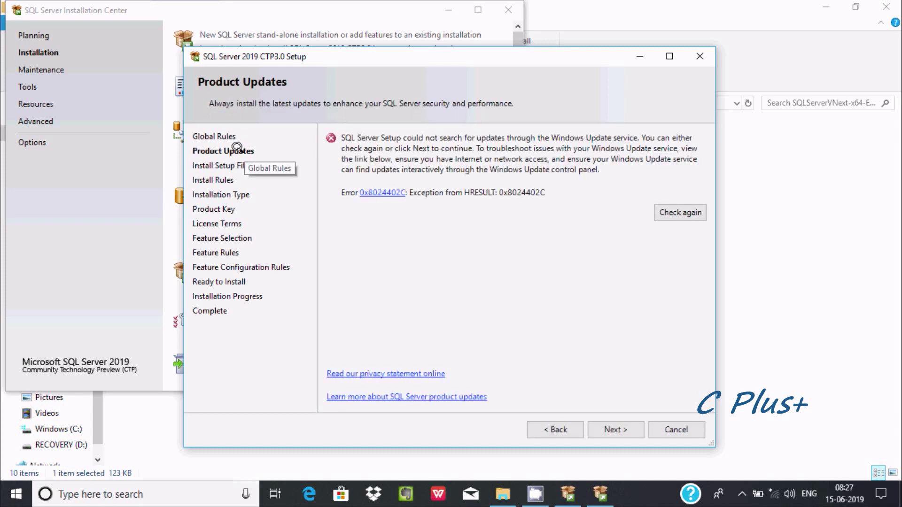
# Pass Product Updates and Install Rules, then choose to add features to the existing SQLSEVER19 instance.
pyautogui.click(615, 429)
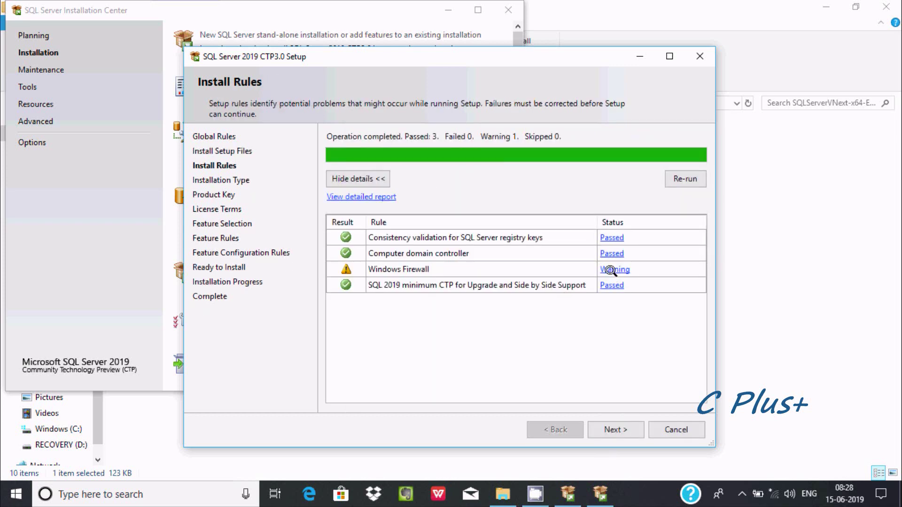
pyautogui.click(612, 429)
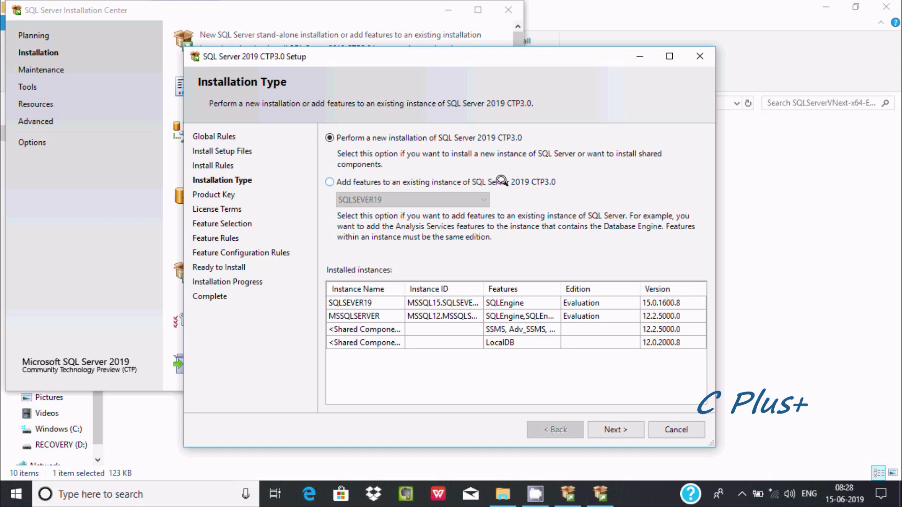
pyautogui.click(332, 181)
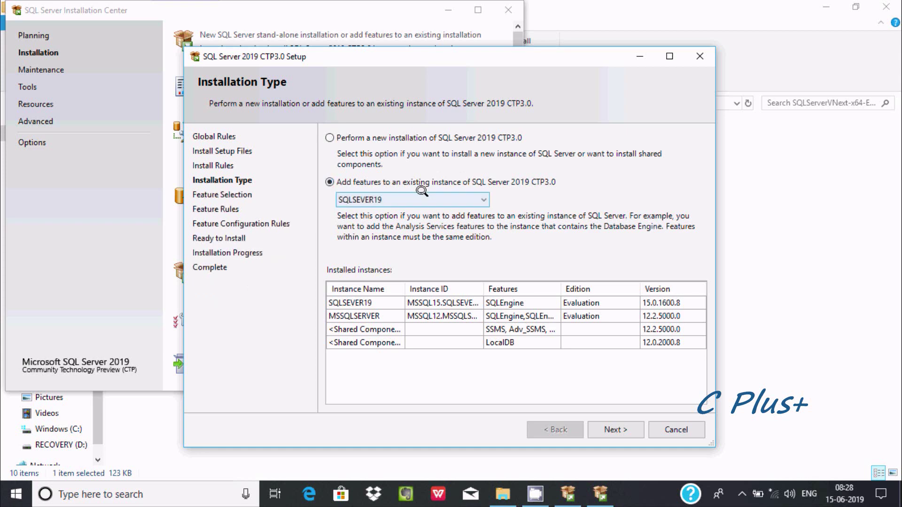
pyautogui.click(422, 199)
pyautogui.click(613, 429)
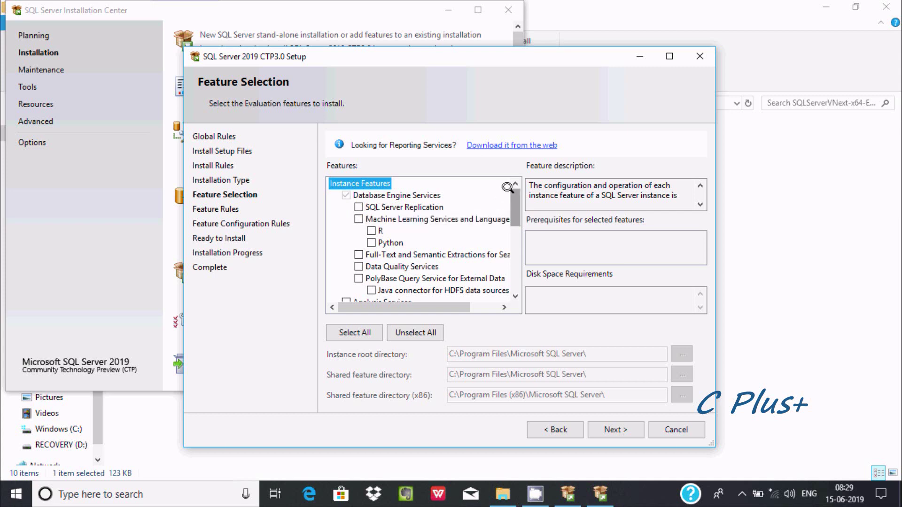
pyautogui.moveTo(514, 189); pyautogui.dragTo(511, 233)
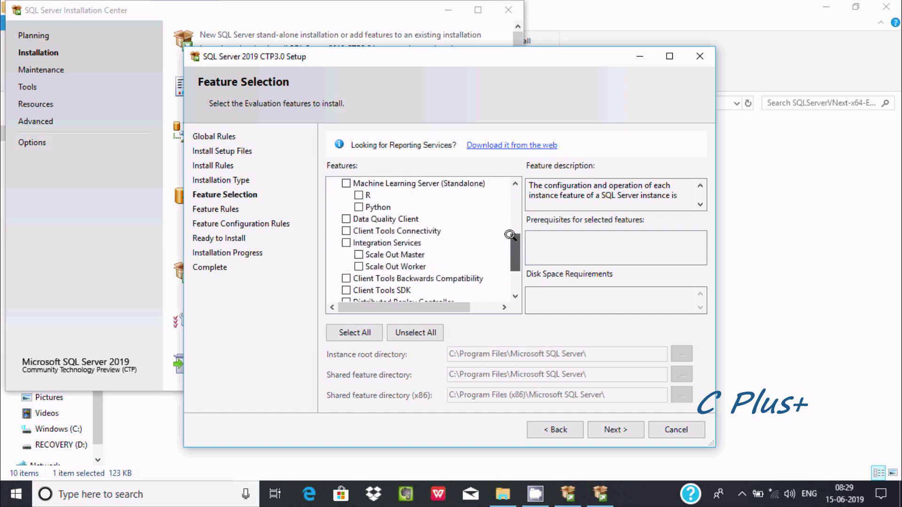
# Tick Data Quality Services and continue to the Ready to Install summary for SQLSEVER19.
pyautogui.click(359, 255)
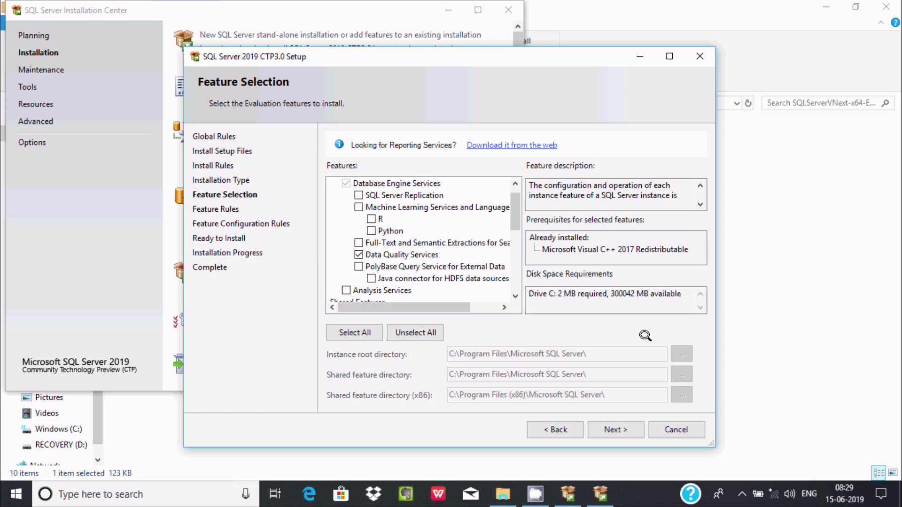
pyautogui.click(600, 427)
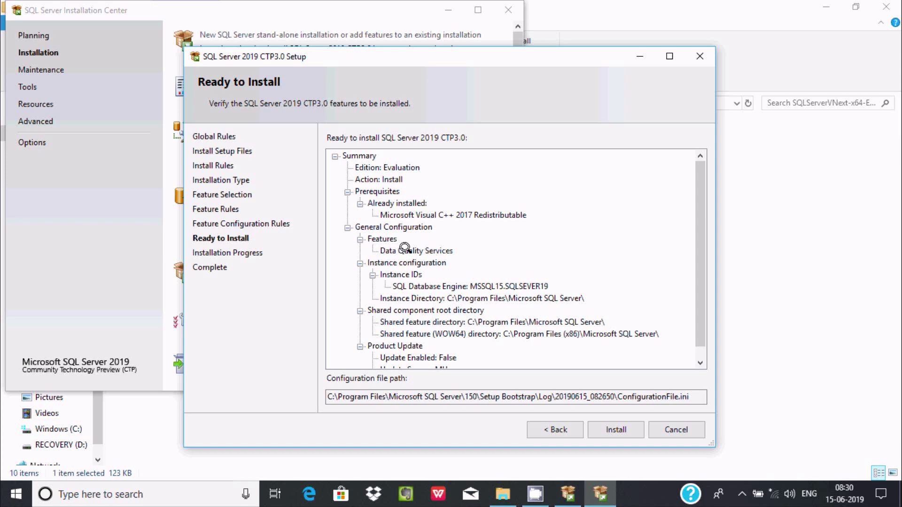
pyautogui.moveTo(699, 240); pyautogui.dragTo(698, 278)
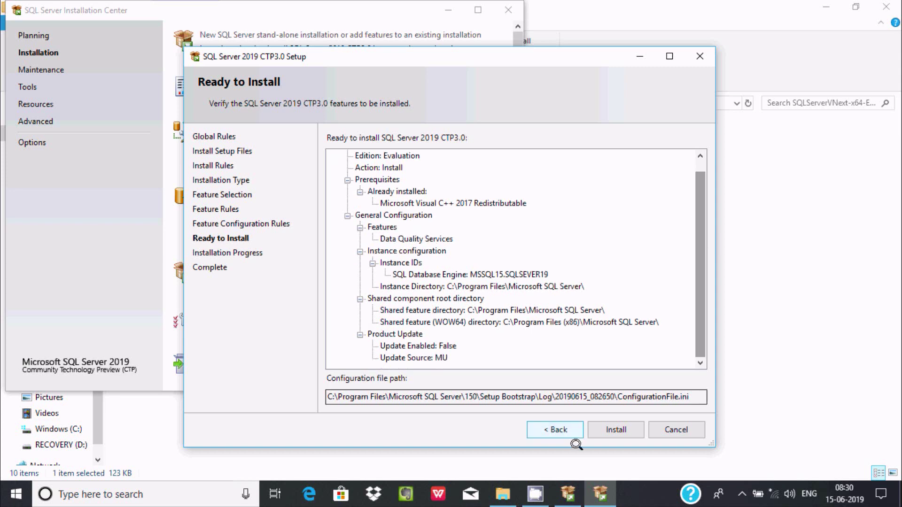
# Install Data Quality Services, then close setup once it reports Succeeded.
pyautogui.click(615, 429)
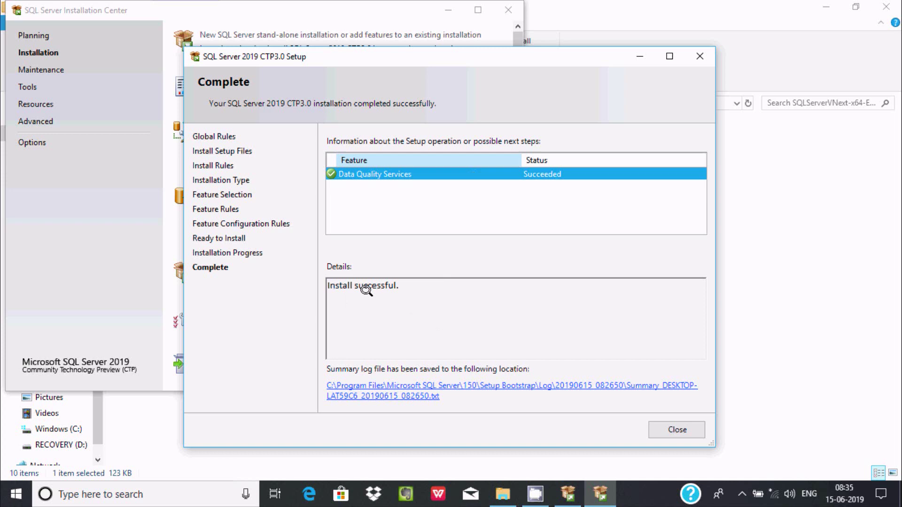
pyautogui.click(676, 429)
# Close the Installation Center and launch the SQL Server 2019 CTP3.0 Data Quality Server Installer from Start.
pyautogui.click(508, 10)
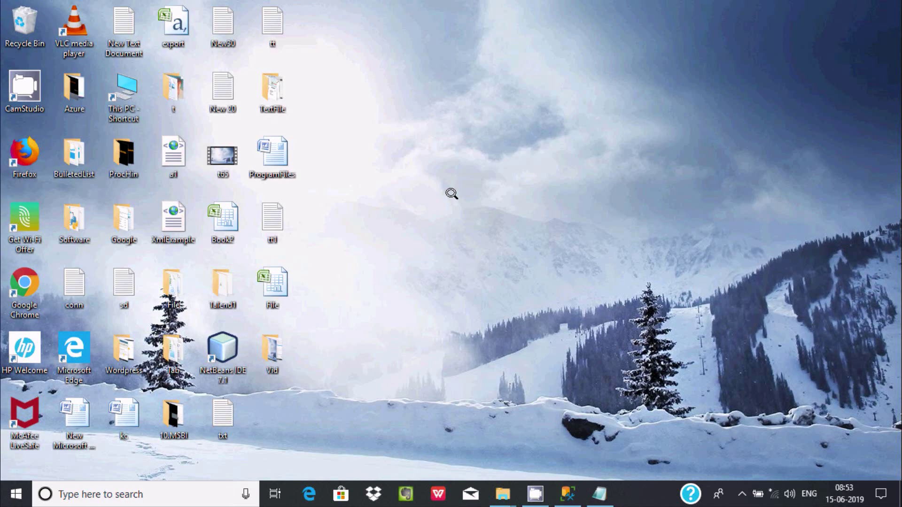
pyautogui.click(14, 494)
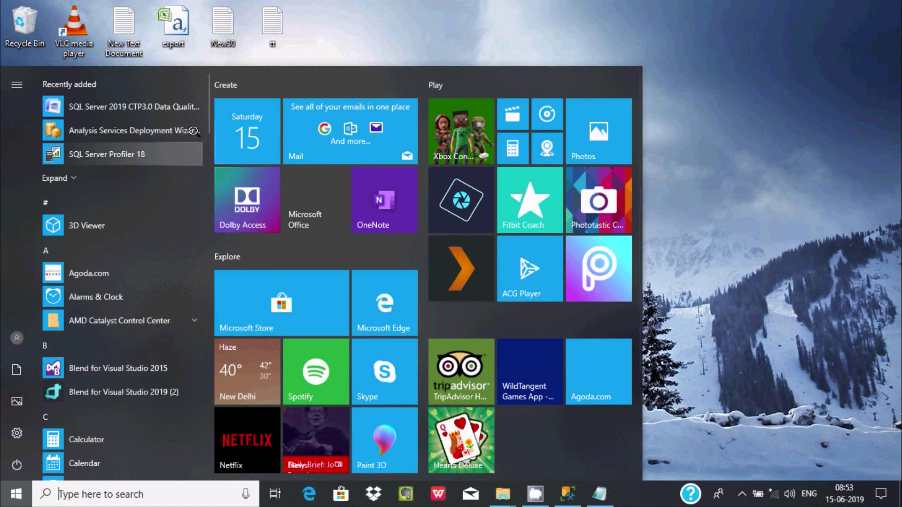
pyautogui.moveTo(206, 91); pyautogui.dragTo(210, 265)
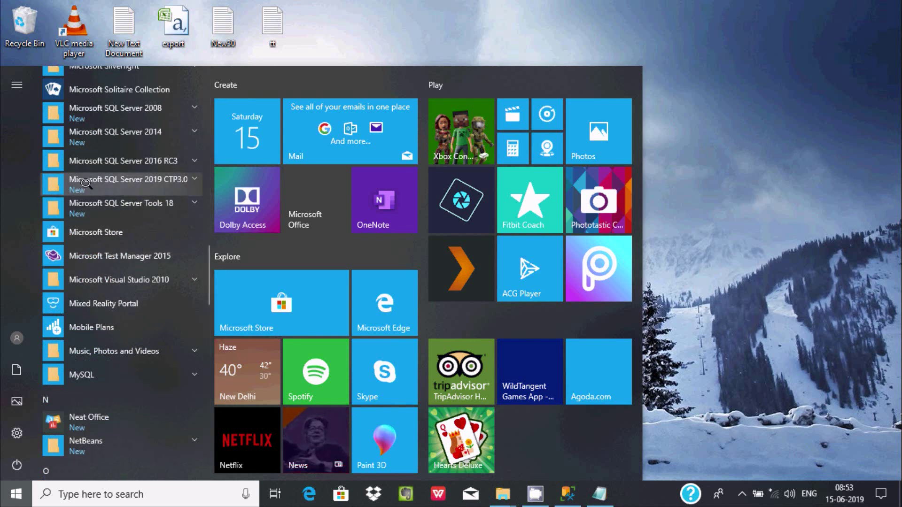
pyautogui.click(88, 182)
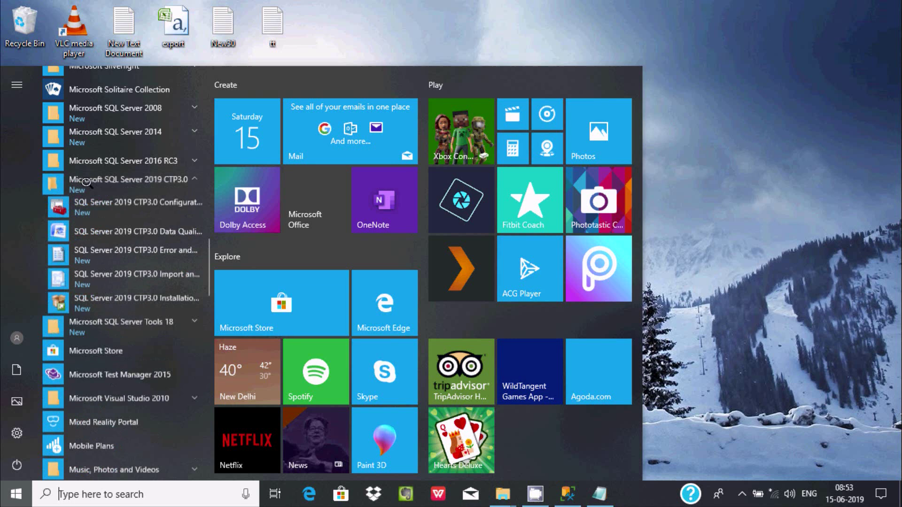
pyautogui.click(139, 232)
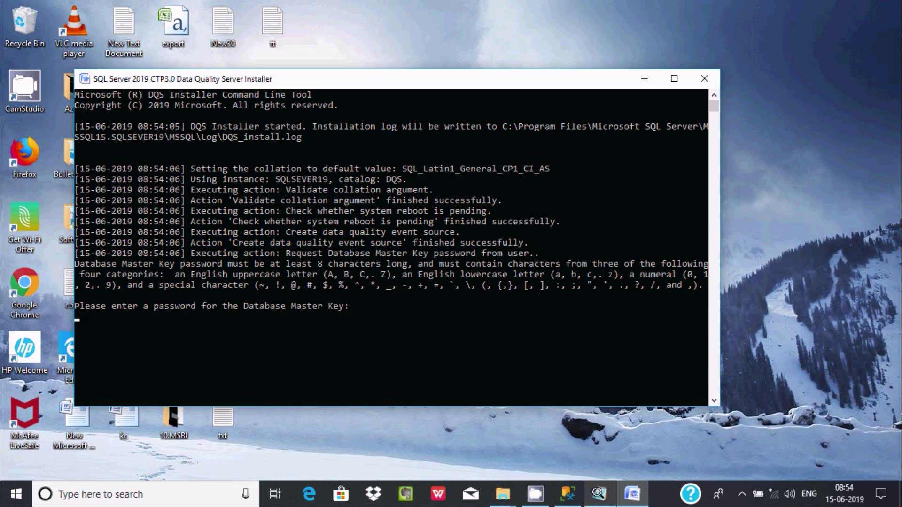
# Paste the Notepad password as the Database Master Key and confirm it so the DQS setup scripts run.
pyautogui.click(599, 494)
pyautogui.moveTo(251, 204); pyautogui.dragTo(130, 196)
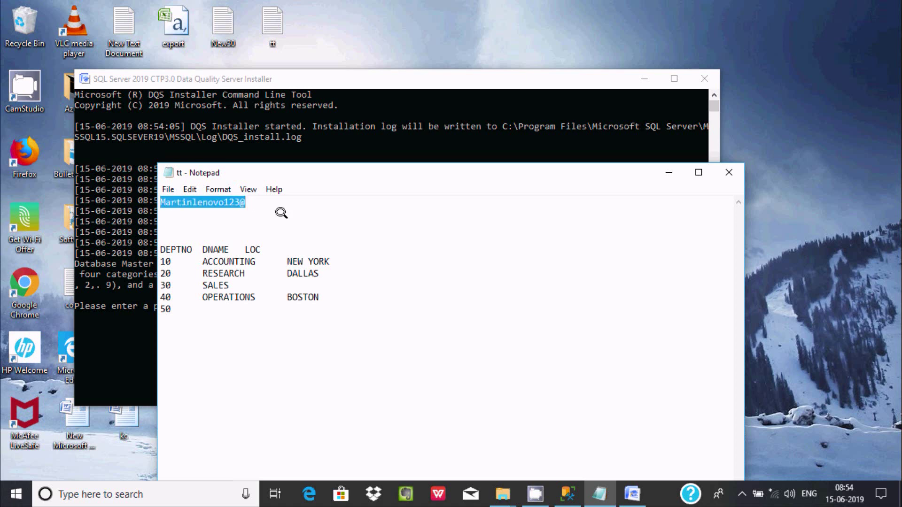
pyautogui.click(112, 331)
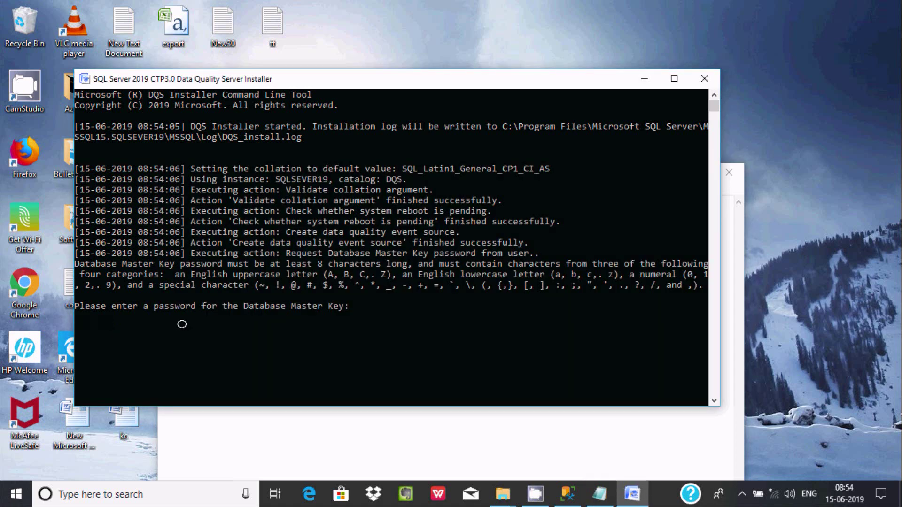
pyautogui.rightClick(182, 325)
pyautogui.press('Return')
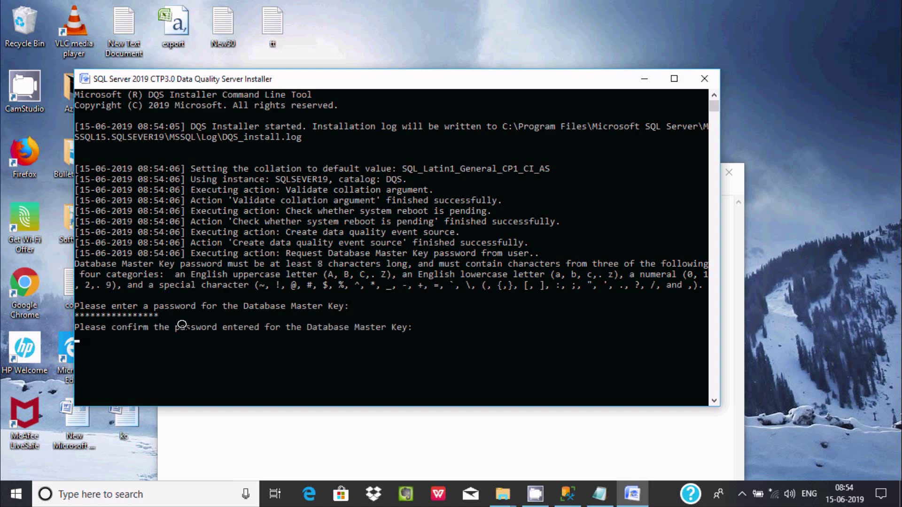
pyautogui.rightClick(183, 324)
pyautogui.press('Return')
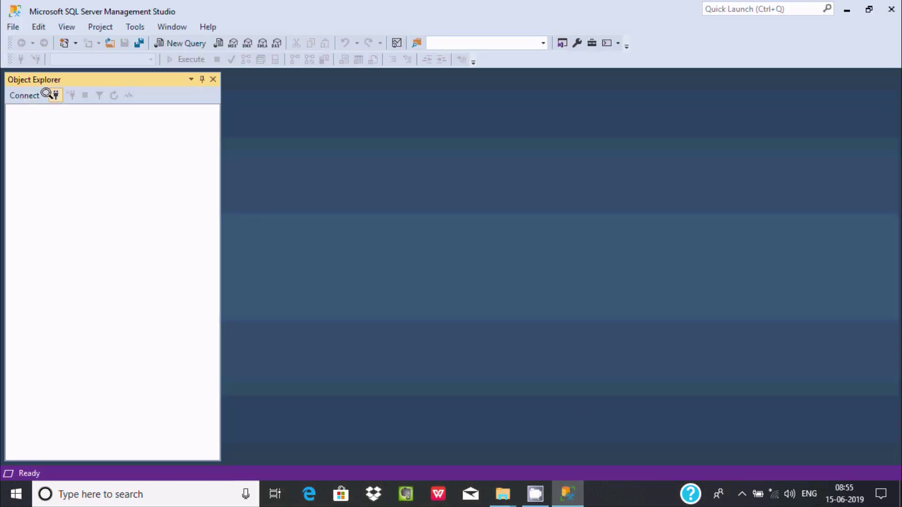
# Connect Object Explorer to SQLSEVER19 using SQL Server Authentication and the password.
pyautogui.click(51, 94)
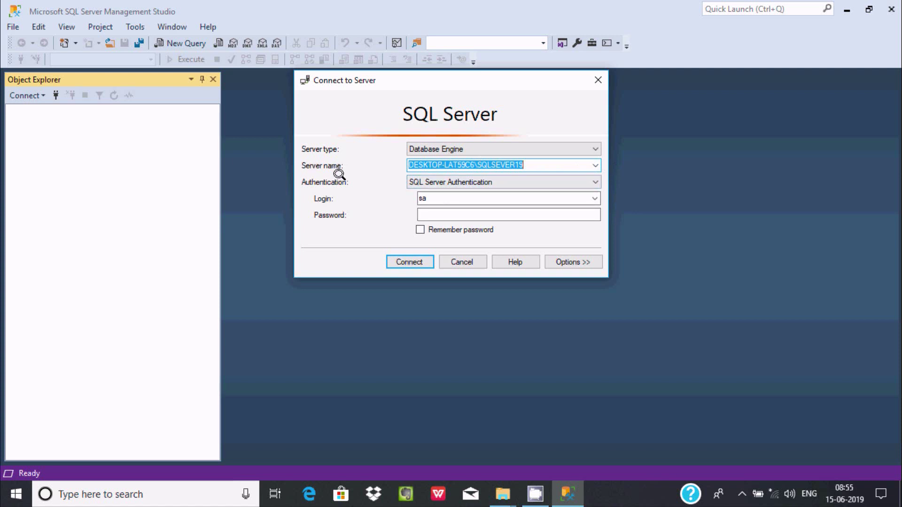
pyautogui.click(438, 214)
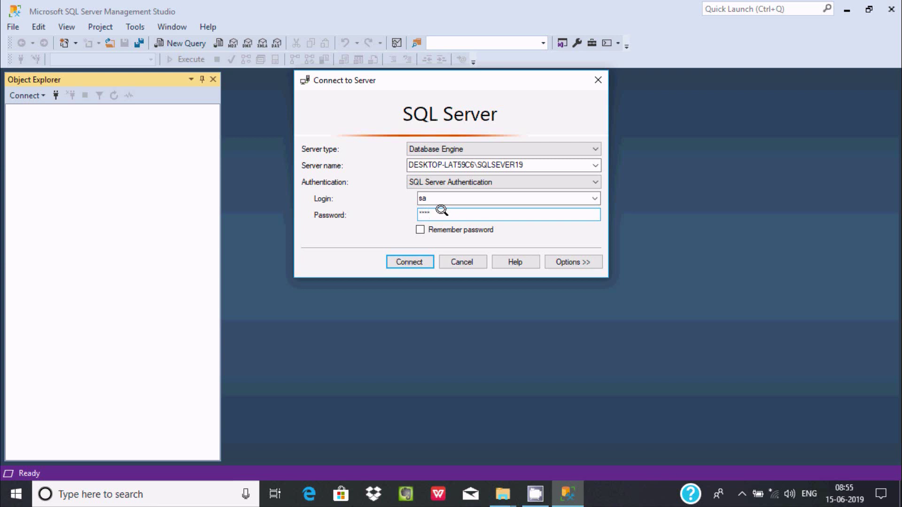
pyautogui.click(409, 263)
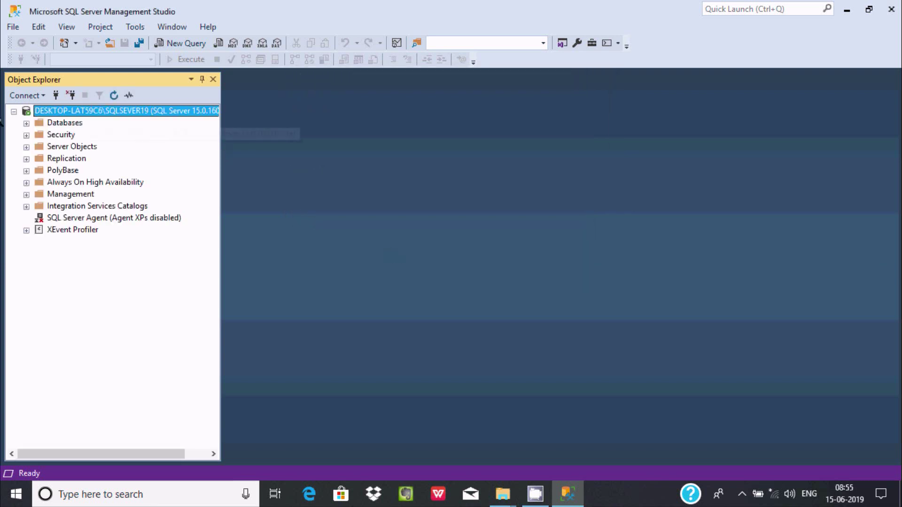
# Expand Databases and browse DQS_MAIN's tables, collapse it, then minimise SSMS to the desktop.
pyautogui.click(26, 123)
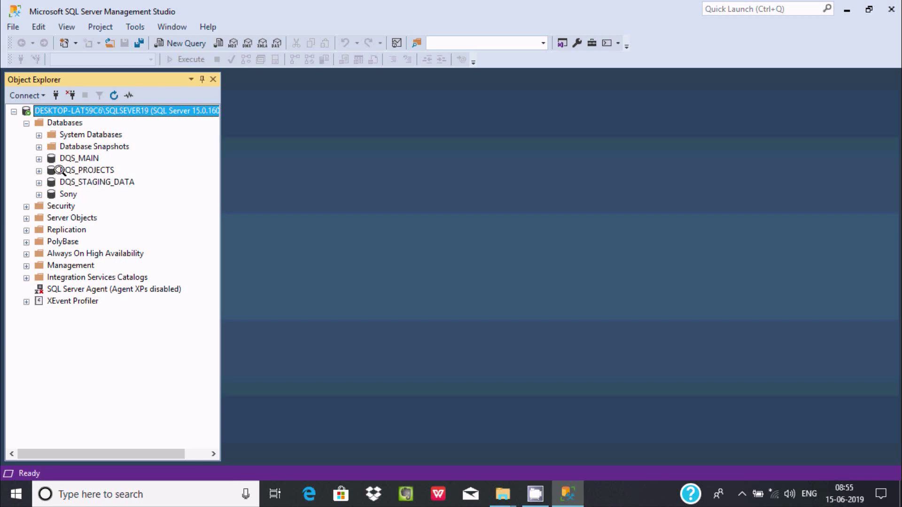
pyautogui.click(39, 159)
pyautogui.click(51, 170)
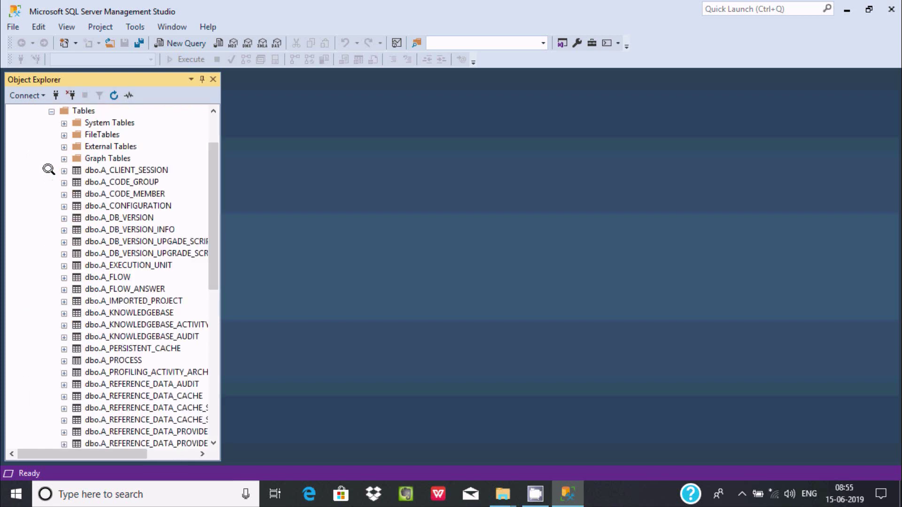
pyautogui.moveTo(213, 177)
pyautogui.mouseDown()
pyautogui.moveTo(223, 293)
pyautogui.moveTo(214, 120)
pyautogui.mouseUp()
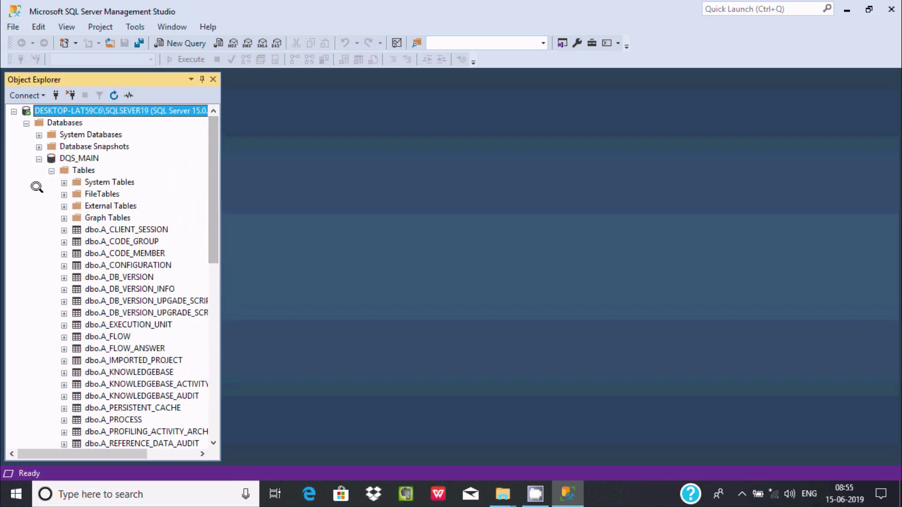
pyautogui.click(39, 158)
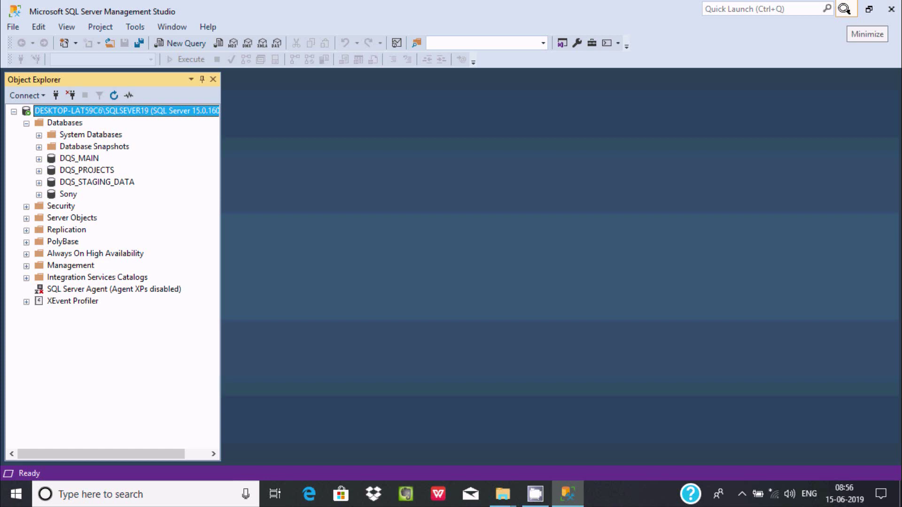
pyautogui.click(845, 9)
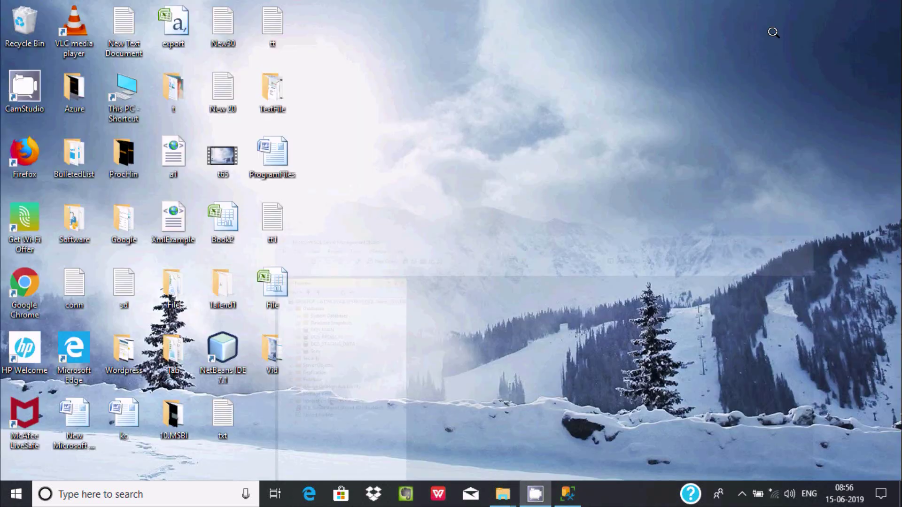